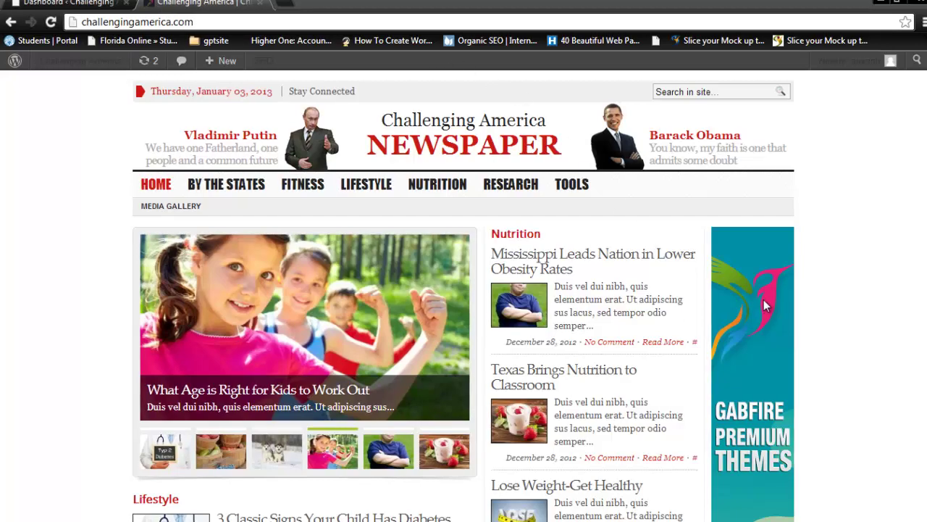
Scroll through the site homepage to survey its existing banner ads
scroll(823, 238, "down", 2)
scroll(755, 179, "down", 2)
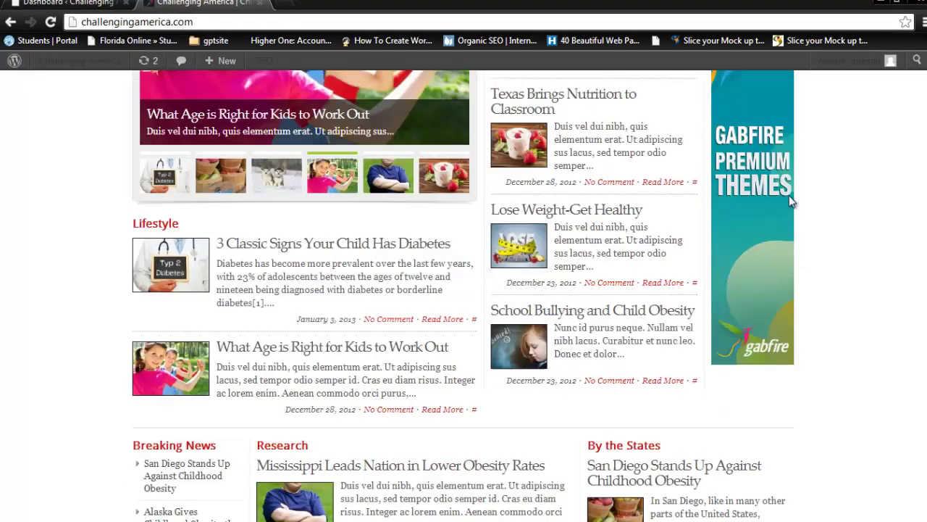
scroll(729, 201, "down", 2)
scroll(761, 245, "down", 1)
scroll(665, 375, "down", 2)
scroll(667, 379, "down", 1)
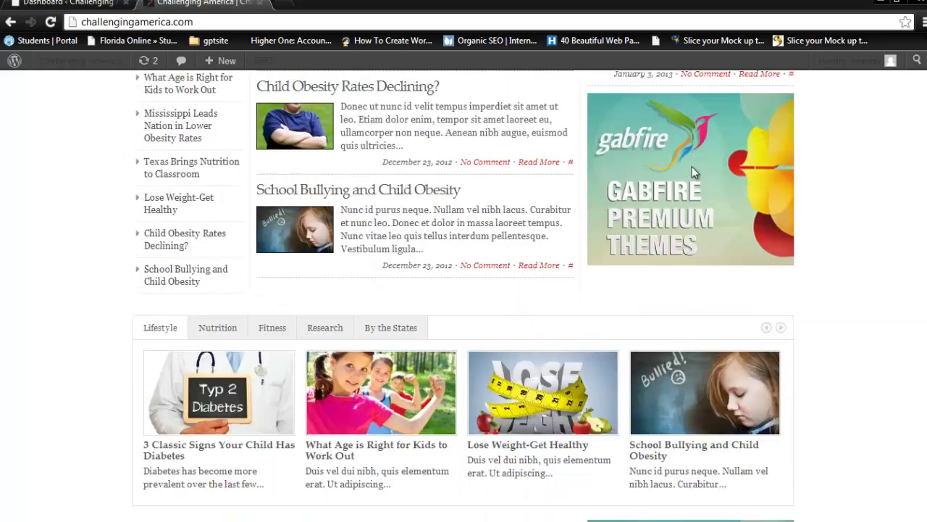
scroll(732, 187, "up", 5)
scroll(714, 196, "up", 5)
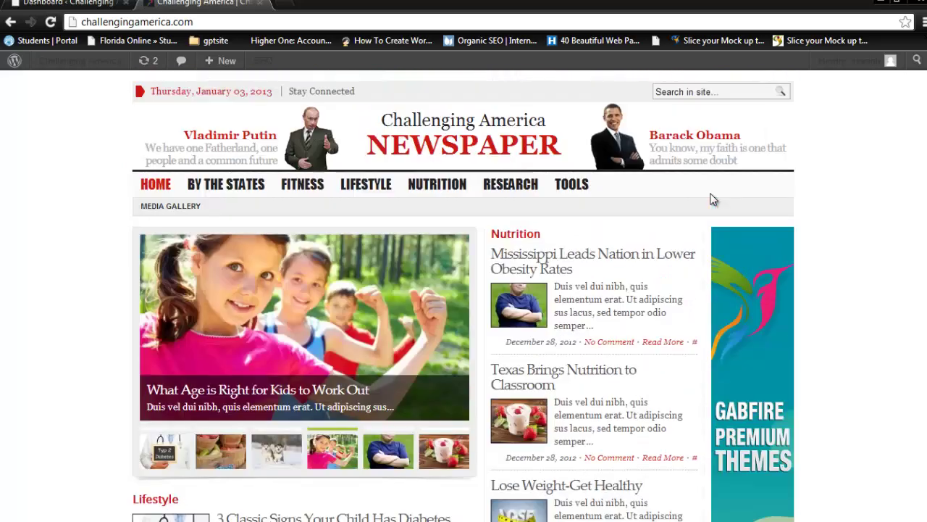
Open Gabfire Themes' Theme Options Manage Ads in the Dashboard tab, then return to the homepage
left_click(56, 6)
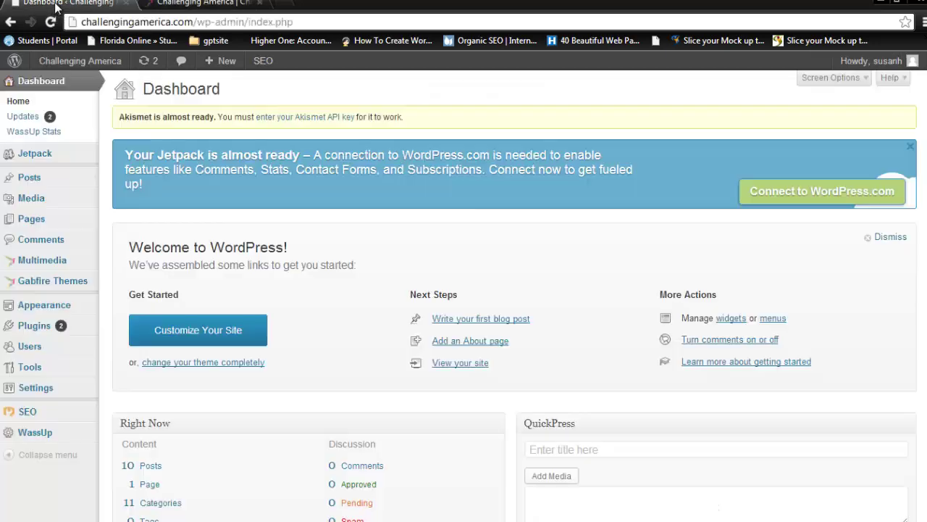
left_click(52, 92)
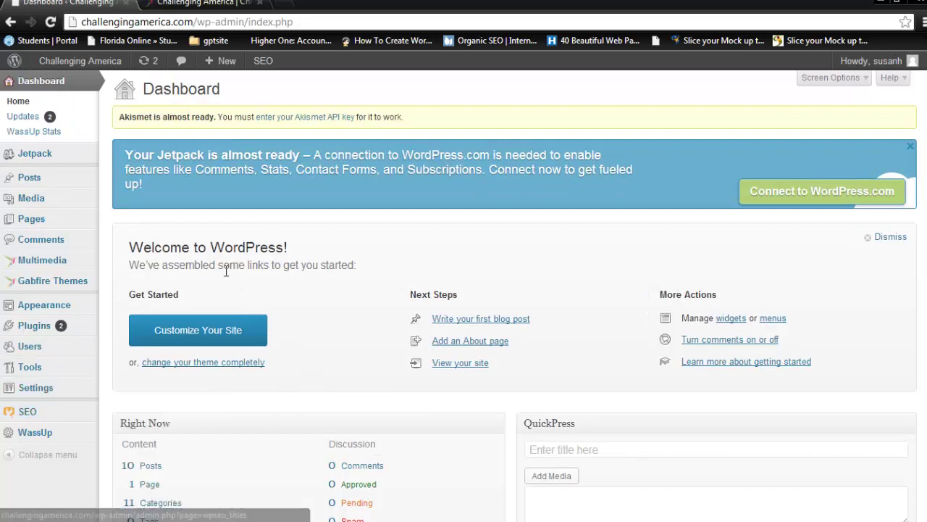
mouse_move(52, 281)
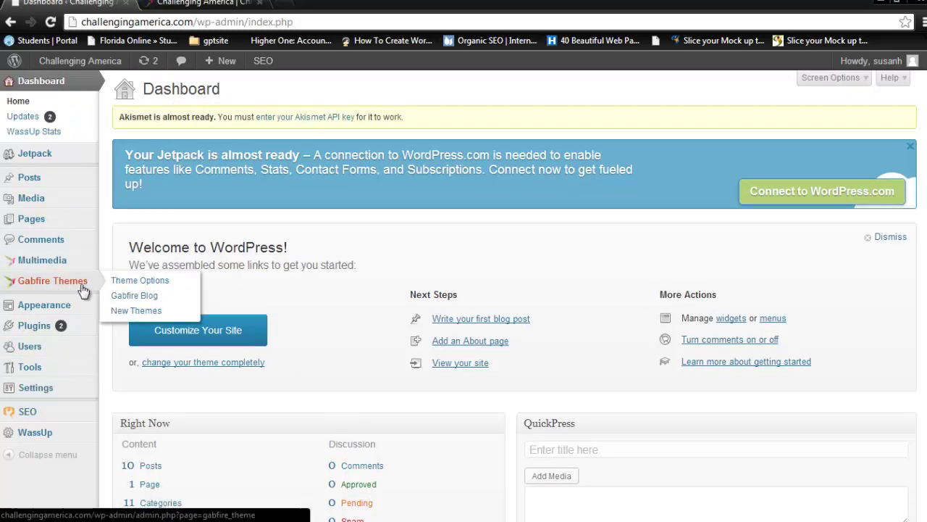
left_click(130, 282)
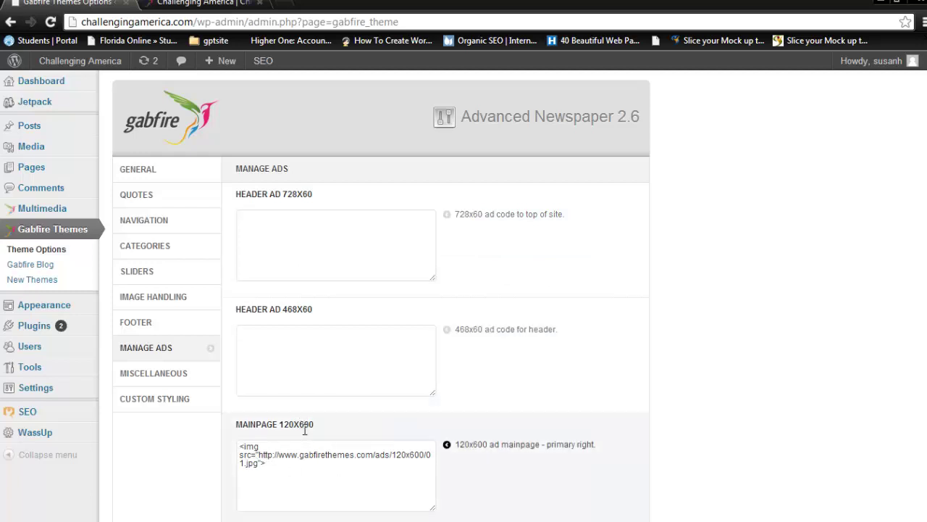
left_click(203, 4)
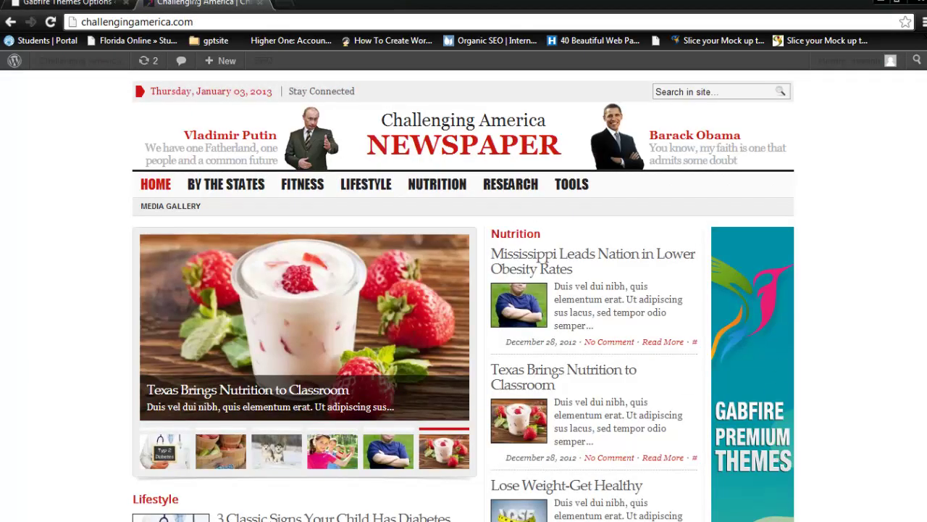
In Manage Ads, inspect the MAINPAGE 120X600 code and locate the MAINPAGE 300X250 - TOP slot
left_click(65, 3)
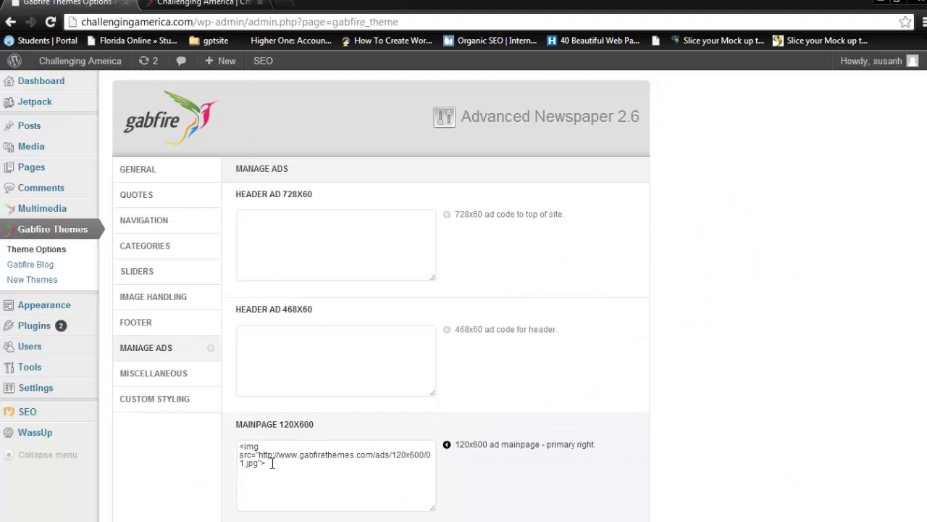
left_click_drag(270, 465, 238, 440)
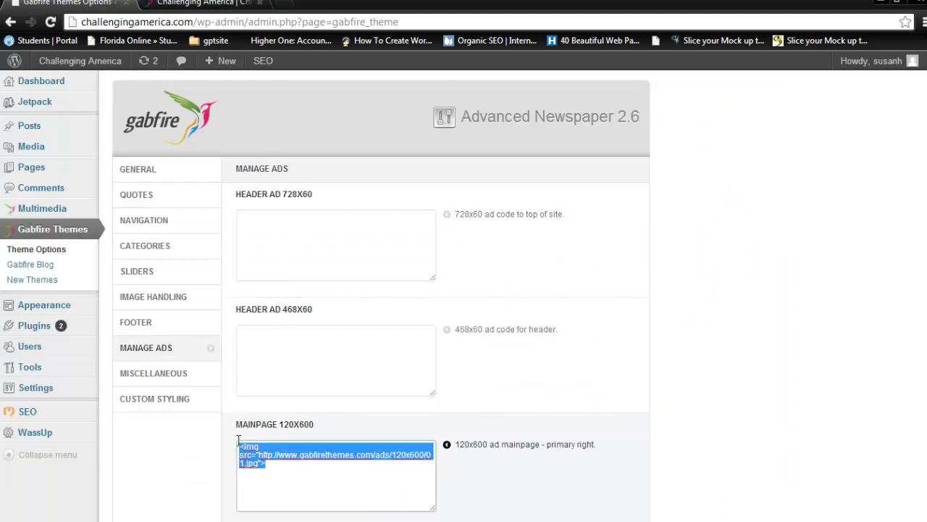
scroll(294, 360, "down", 2)
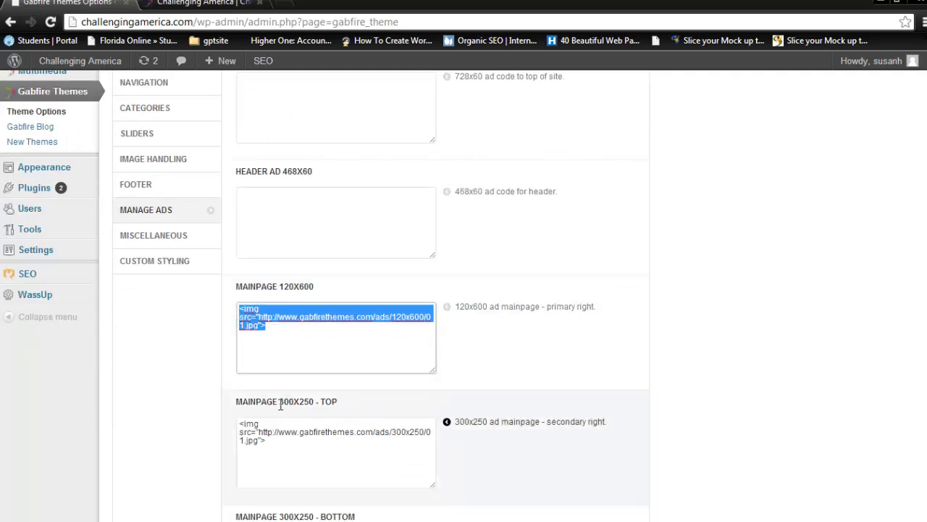
left_click_drag(334, 401, 257, 398)
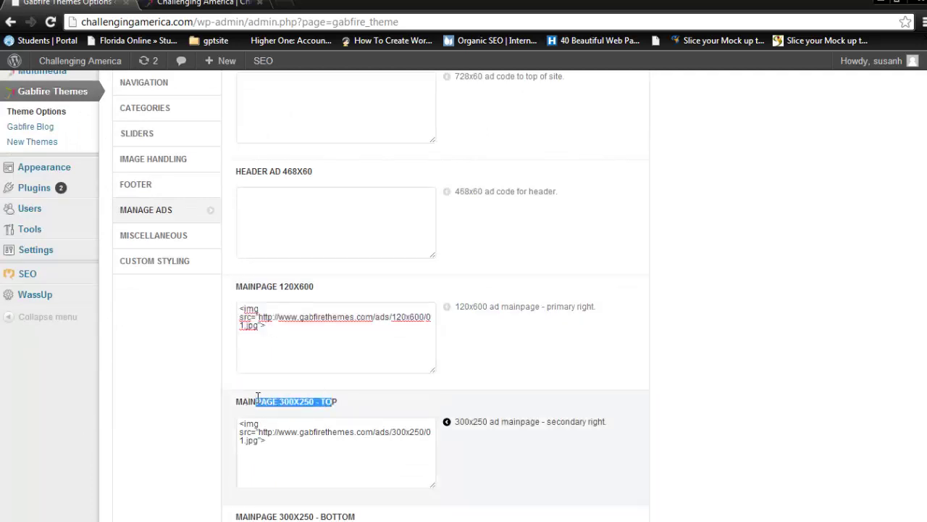
Scroll the homepage to find the square Gabfire banner in the right column
left_click(192, 5)
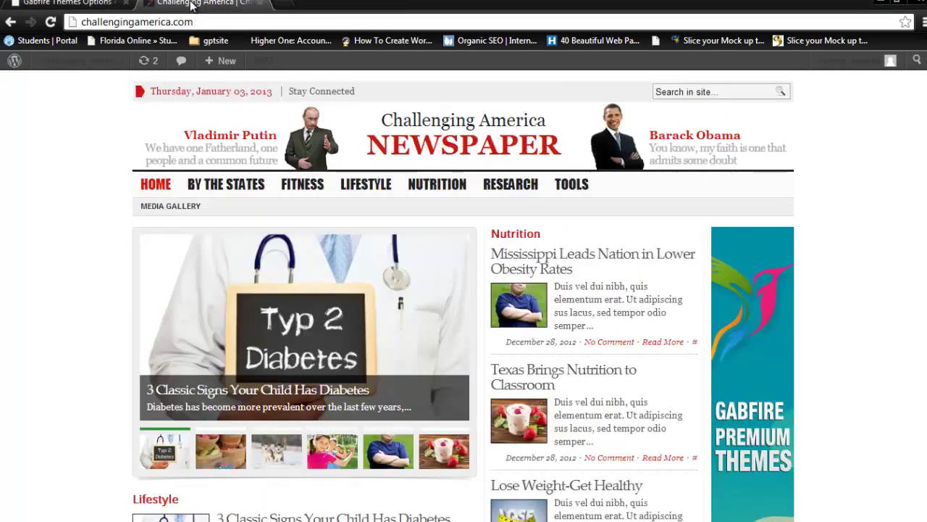
scroll(476, 321, "down", 2)
scroll(485, 339, "down", 3)
scroll(485, 339, "down", 1)
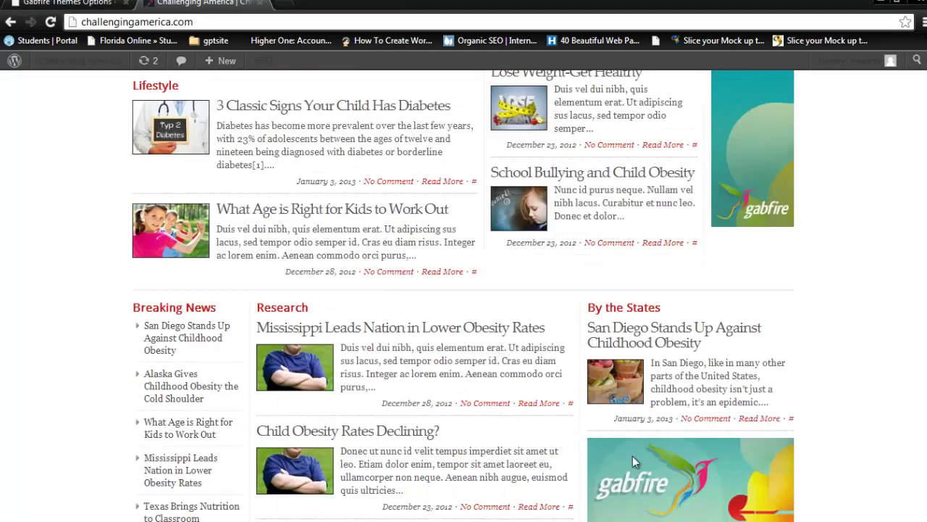
scroll(633, 458, "down", 1)
scroll(577, 269, "down", 1)
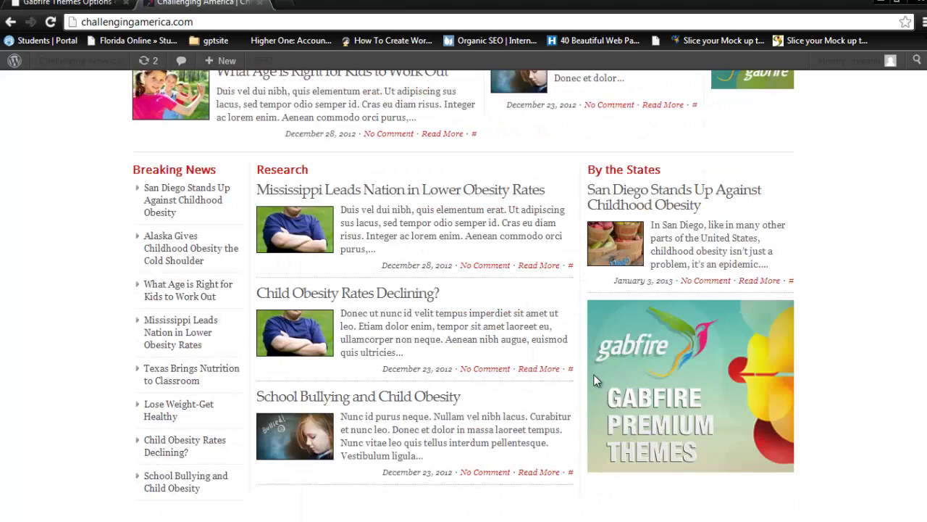
Select all the placeholder code in the MAINPAGE 300X250 - TOP textarea
left_click(69, 3)
scroll(265, 321, "down", 2)
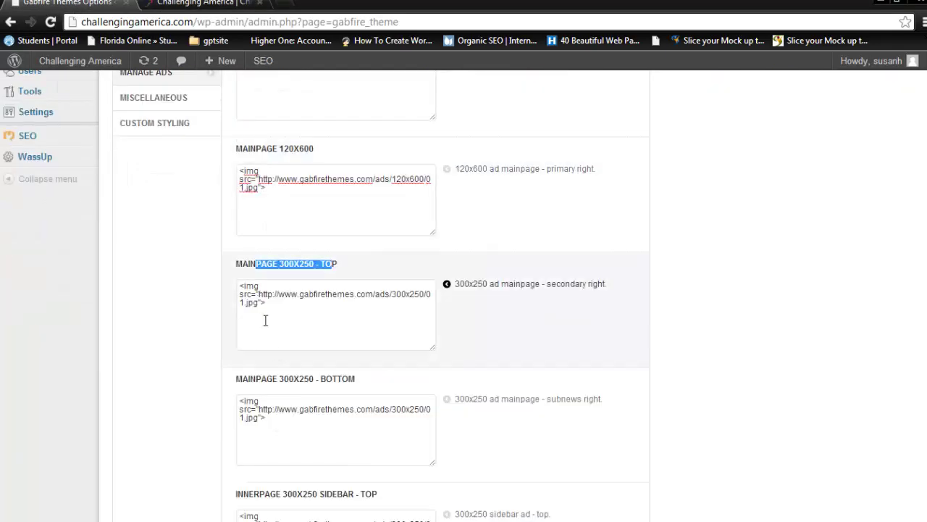
left_click_drag(279, 308, 223, 291)
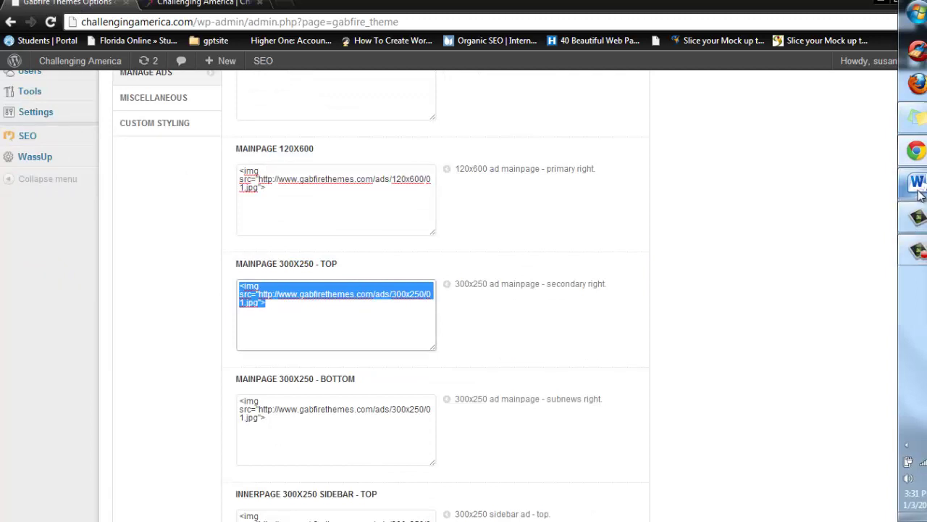
Paste the Kidssocks ad code from the Word document into MAINPAGE 300X250 - TOP and save options
left_click(918, 187)
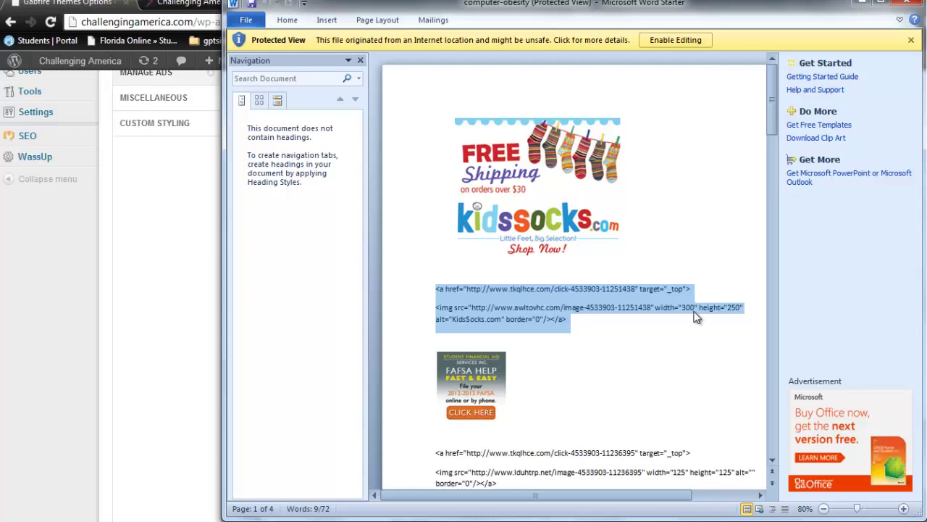
left_click(861, 3)
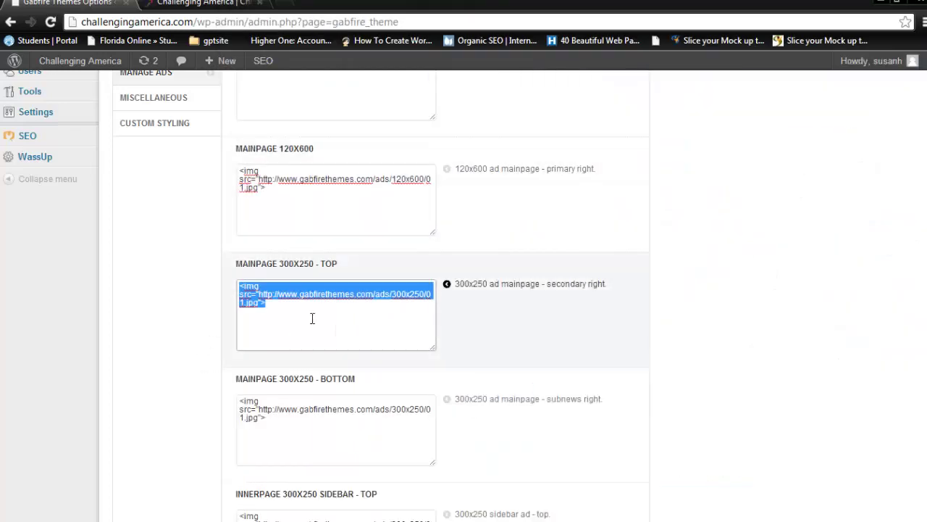
key("ctrl+v")
scroll(611, 441, "down", 3)
scroll(621, 456, "down", 4)
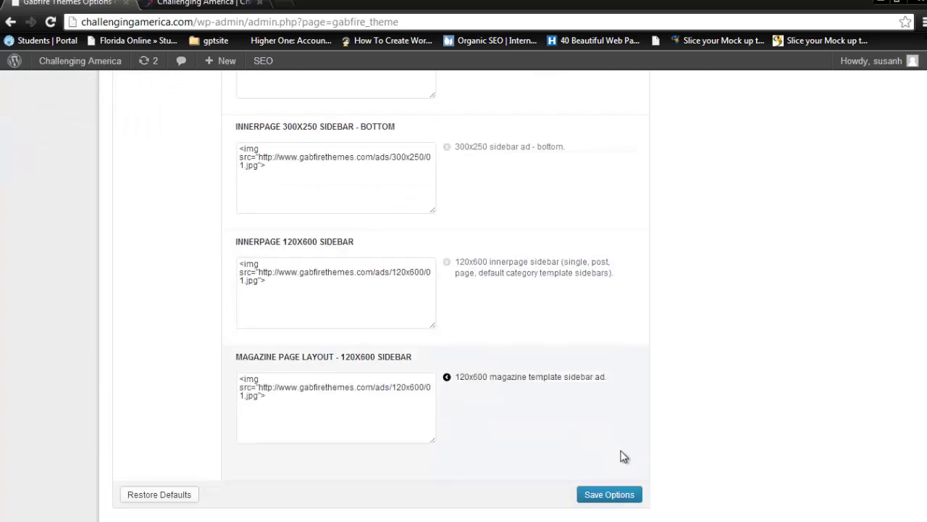
left_click(617, 496)
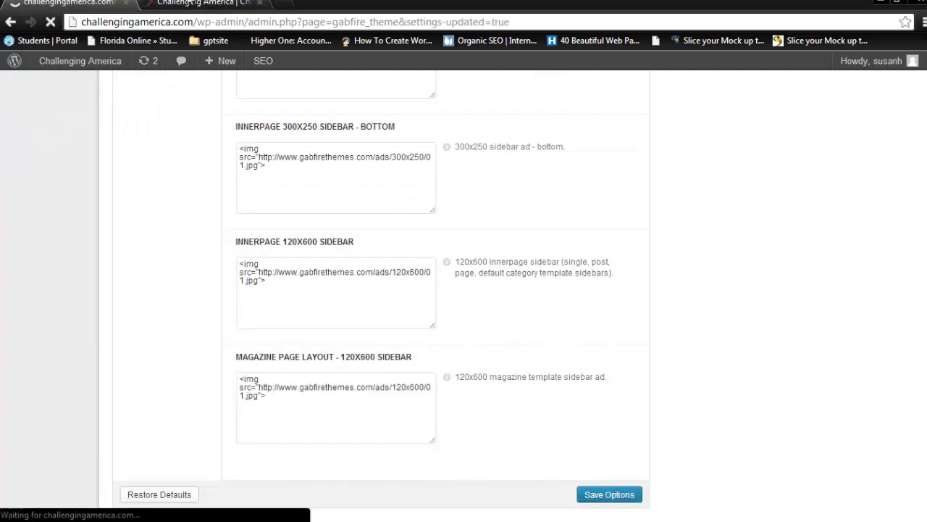
left_click(199, 4)
Reload the homepage and verify the right-column Kidssocks banner links to kidssocks.com, then go back
left_click(200, 23)
key("Return")
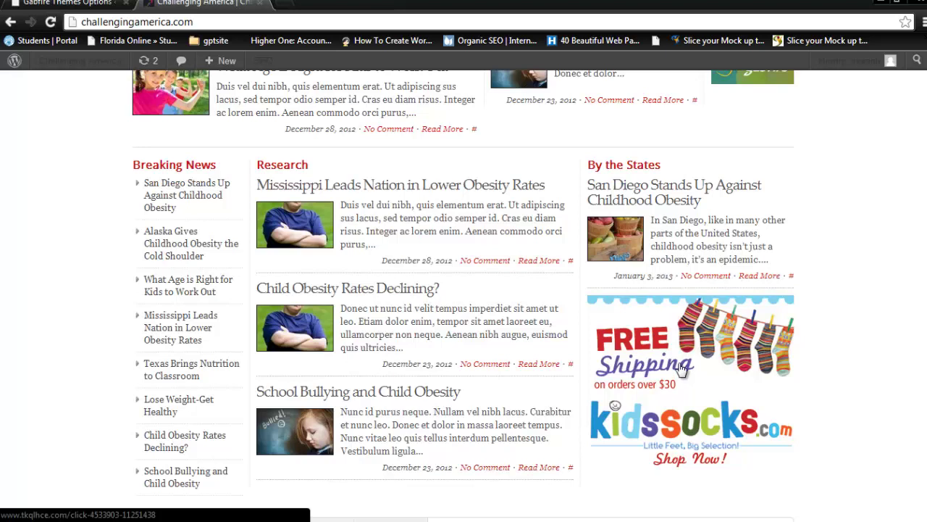
scroll(681, 360, "down", 1)
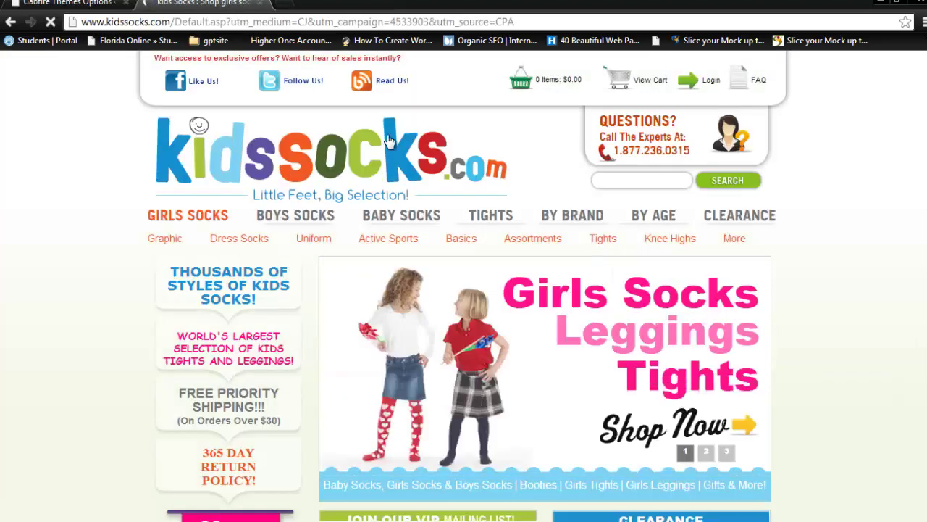
left_click(10, 22)
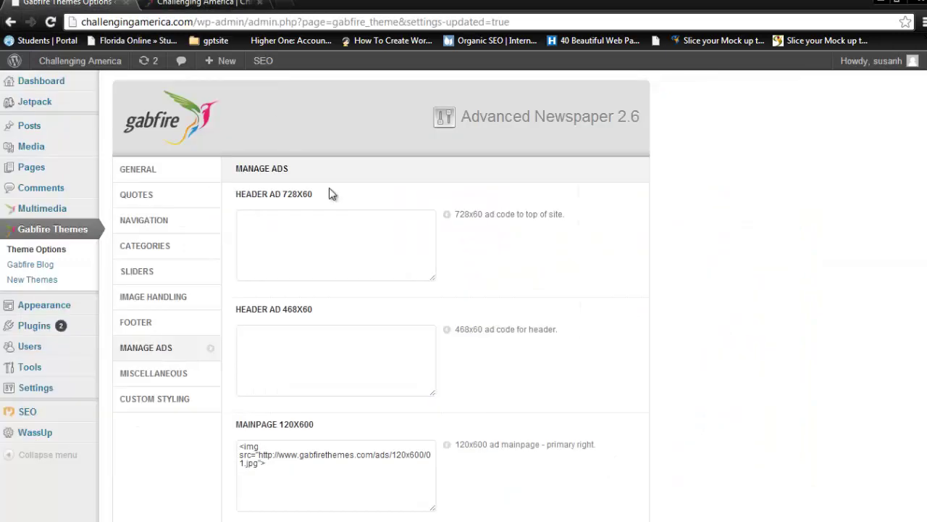
Change the Kidssocks ad link's target from "_top" to "_new" and save the options
scroll(409, 370, "down", 3)
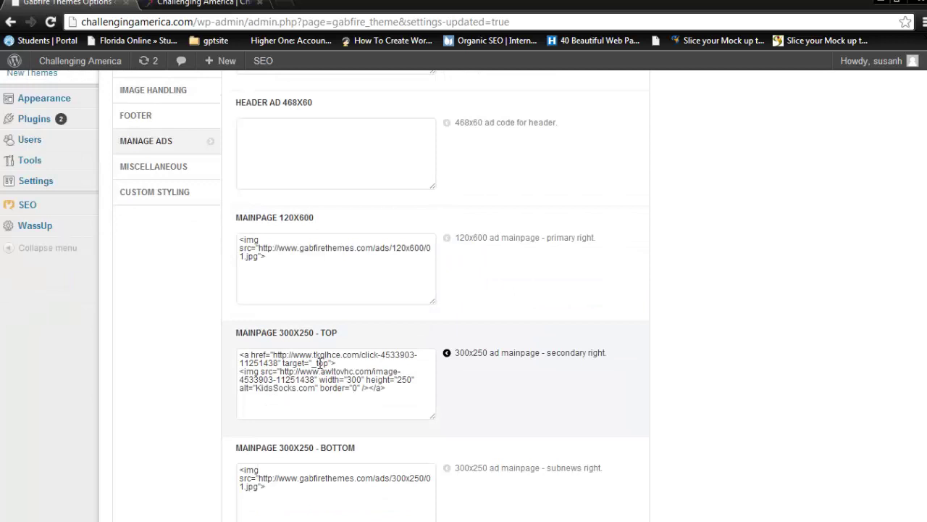
left_click_drag(299, 363, 310, 363)
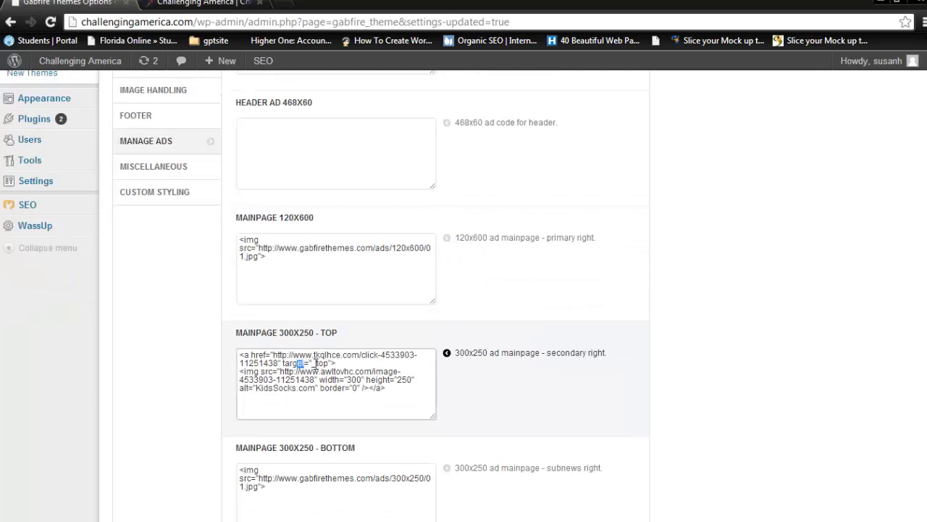
left_click(317, 362)
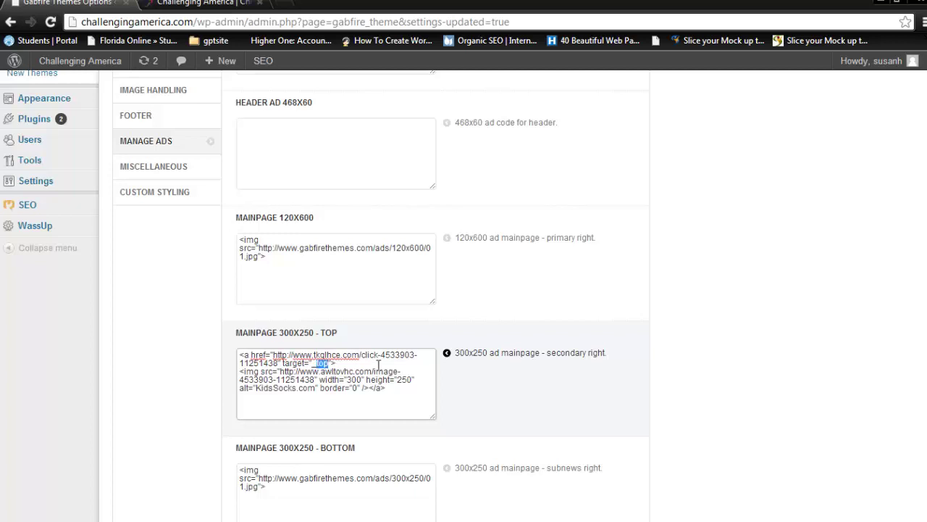
type("new")
scroll(381, 370, "down", 2)
scroll(431, 408, "down", 1)
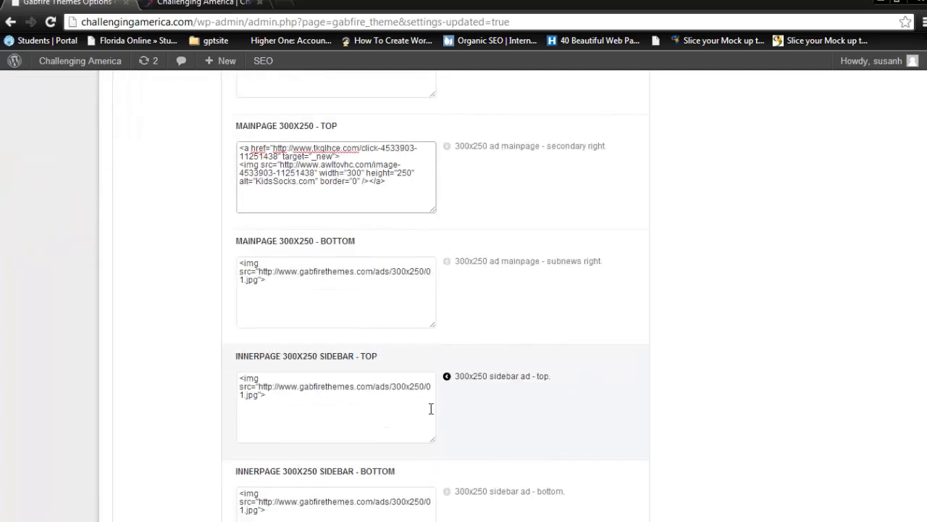
scroll(633, 413, "down", 2)
scroll(681, 429, "down", 3)
left_click(627, 496)
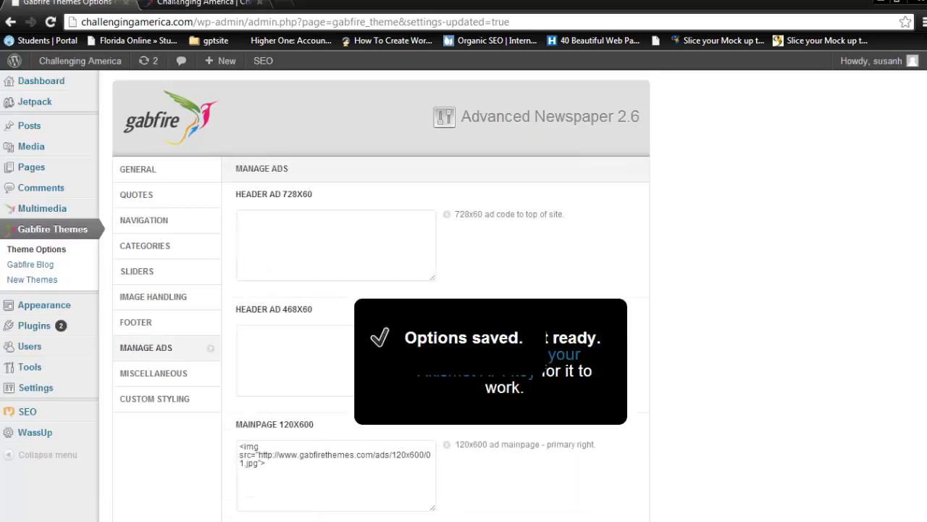
Reload the homepage and confirm the Kidssocks ad opens kidssocks.com in a separate tab
left_click(203, 4)
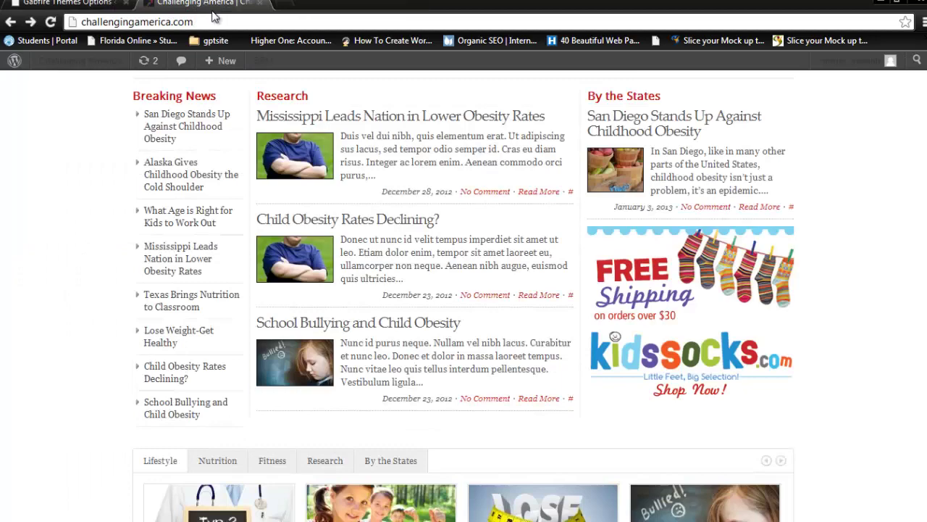
left_click(256, 21)
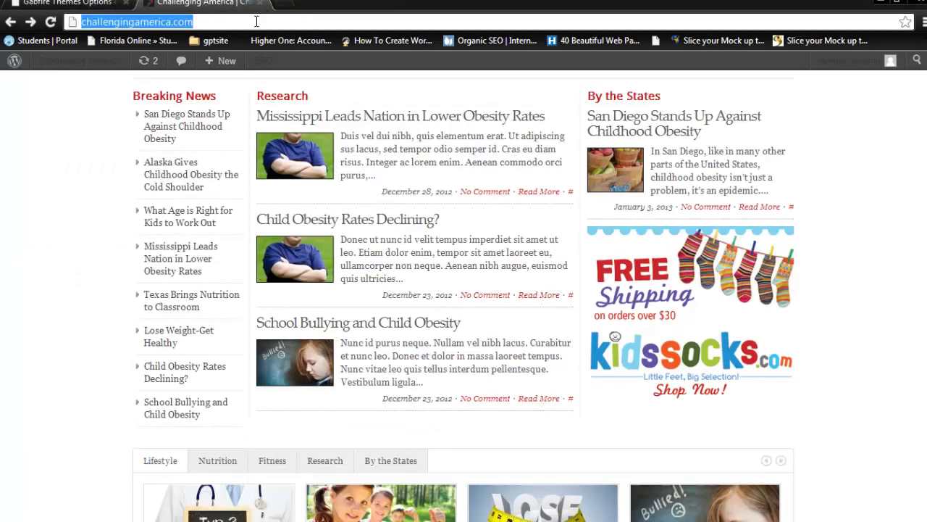
key("Return")
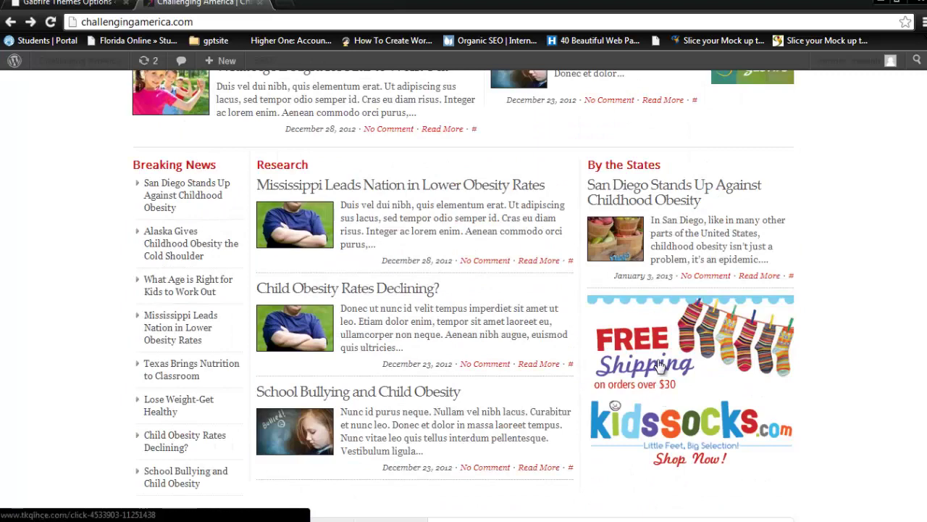
left_click(613, 305)
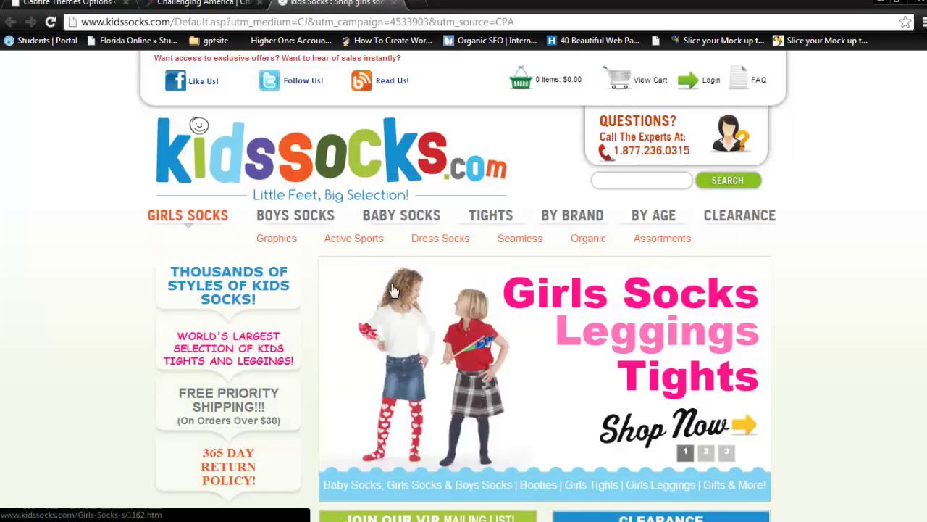
left_click(215, 3)
left_click(338, 4)
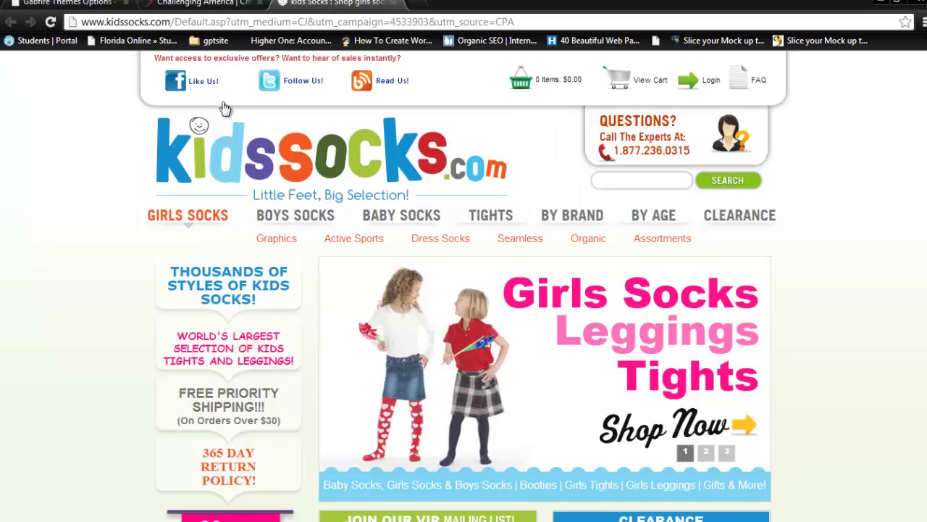
left_click(195, 3)
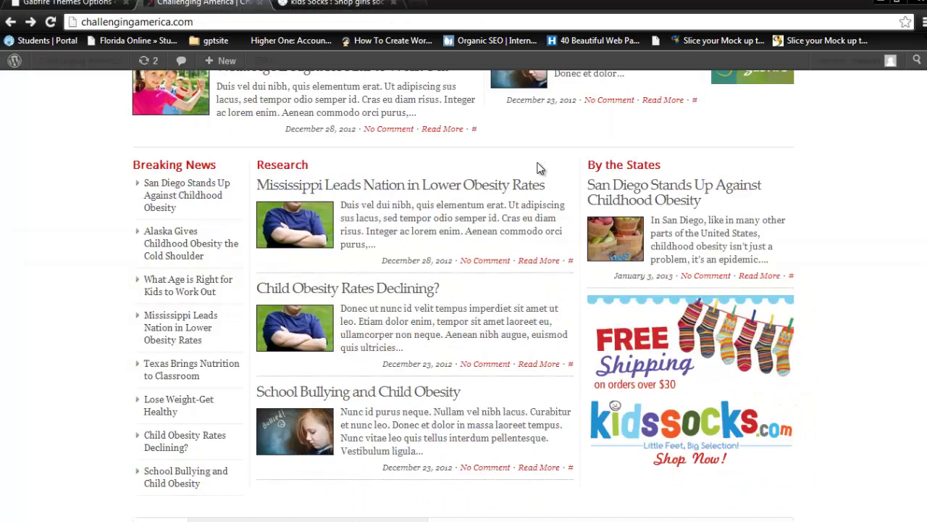
scroll(460, 190, "up", 2)
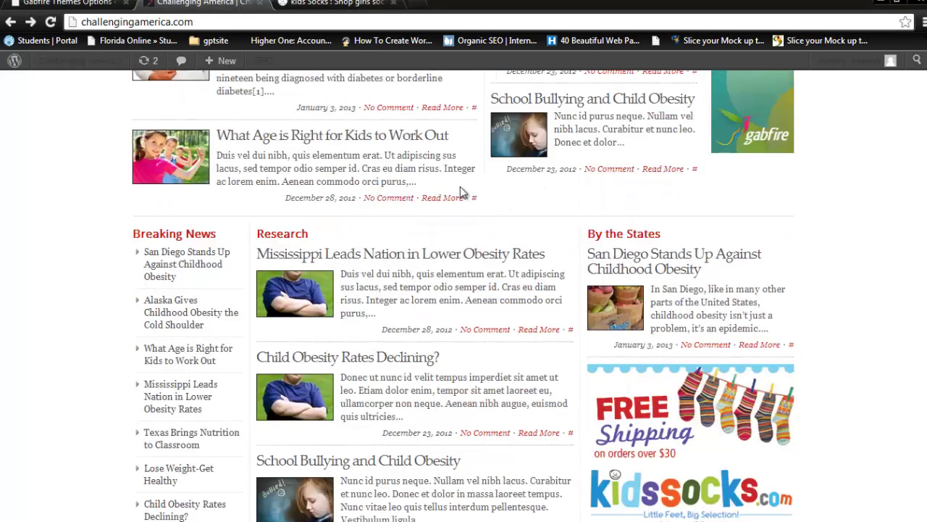
Paste the Kidssocks ad code into the Header Ad 728x60 slot and save the theme options
left_click(92, 6)
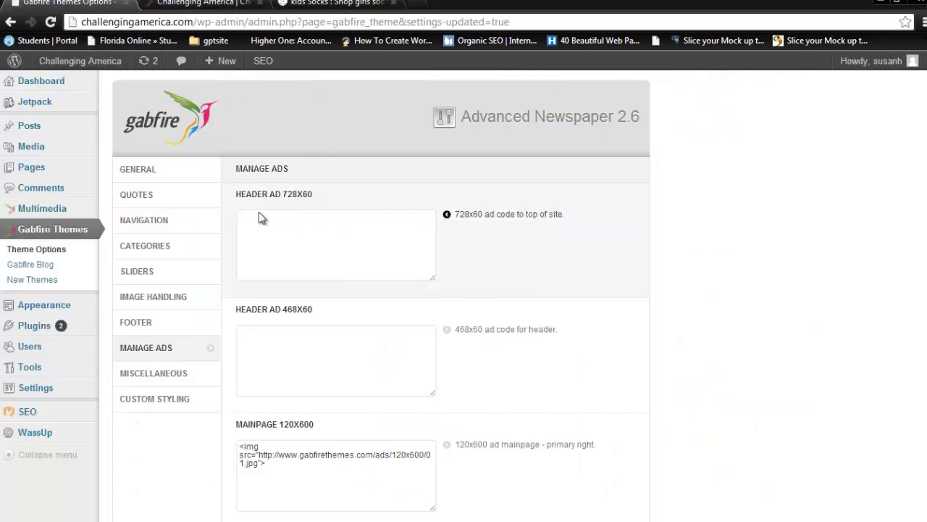
left_click(300, 232)
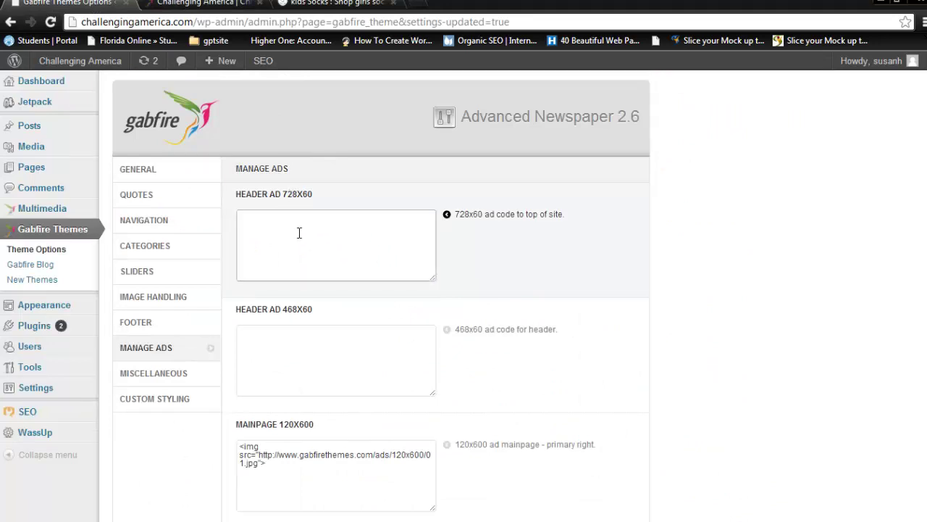
key("ctrl+v")
scroll(310, 269, "down", 1)
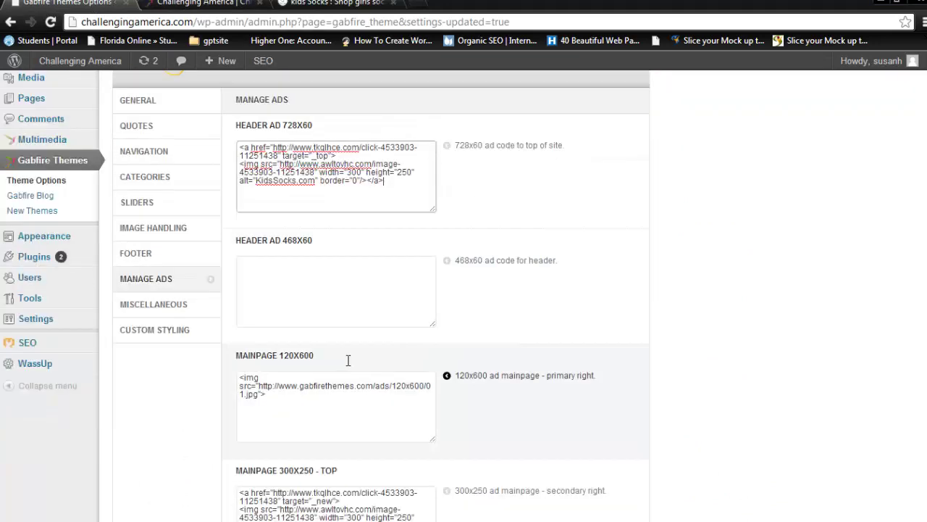
scroll(347, 362, "down", 1)
scroll(600, 466, "down", 4)
scroll(677, 457, "down", 2)
scroll(686, 452, "down", 3)
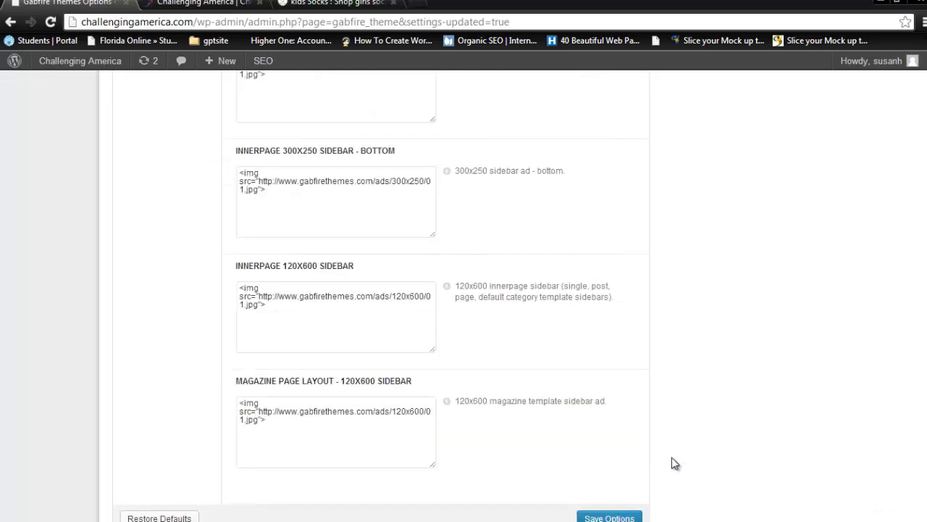
left_click(614, 513)
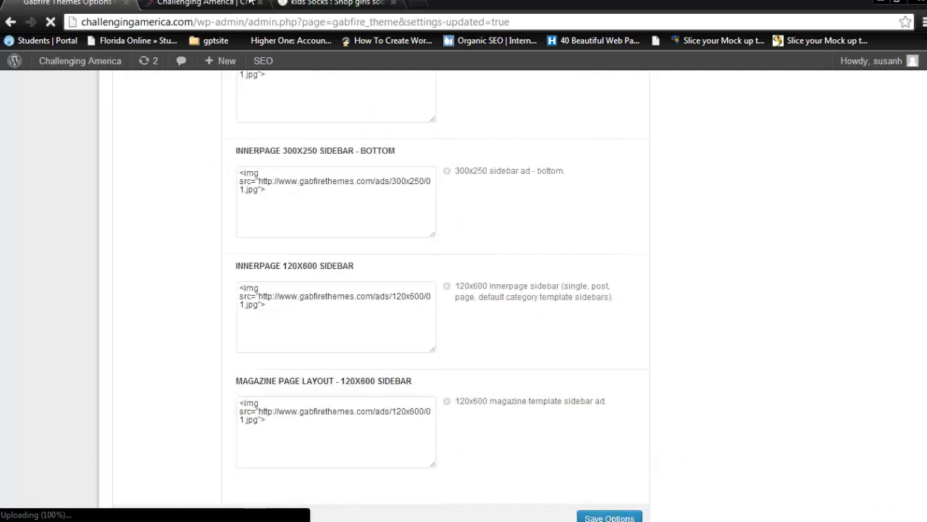
left_click(186, 3)
left_click(212, 21)
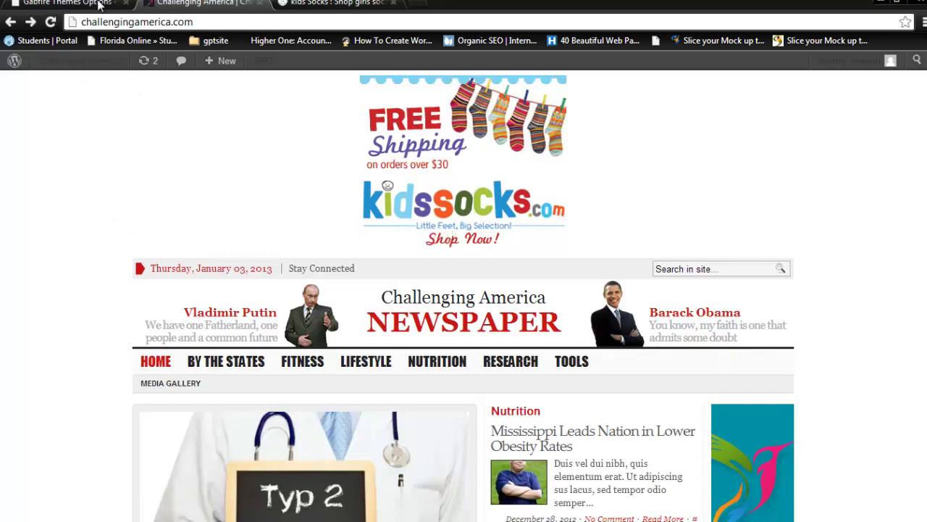
View the Kidssocks banner in the front page header, then return to the Gabfire ad settings
scroll(324, 190, "down", 4)
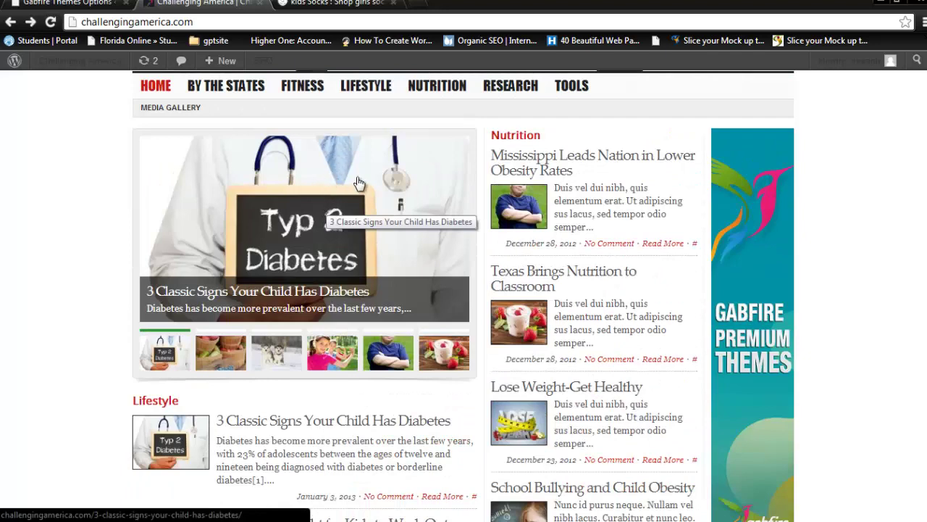
scroll(362, 138, "up", 2)
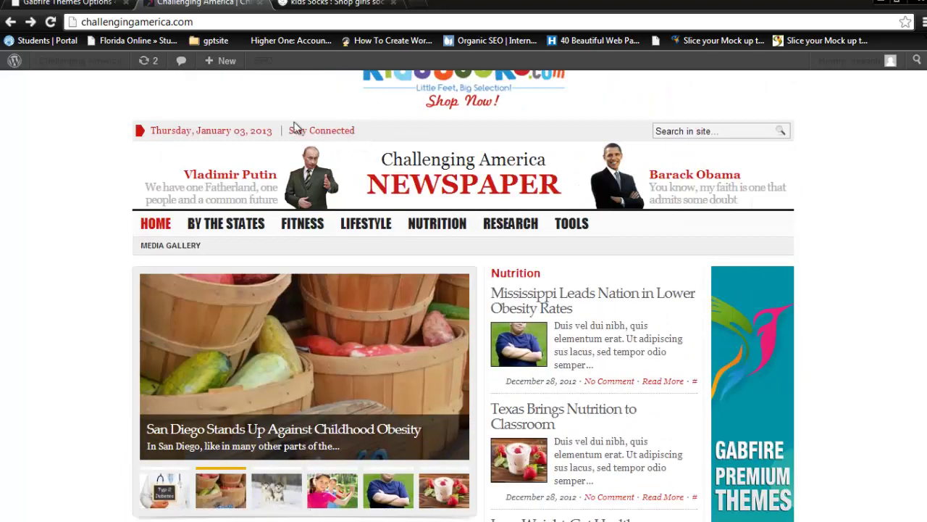
left_click(63, 4)
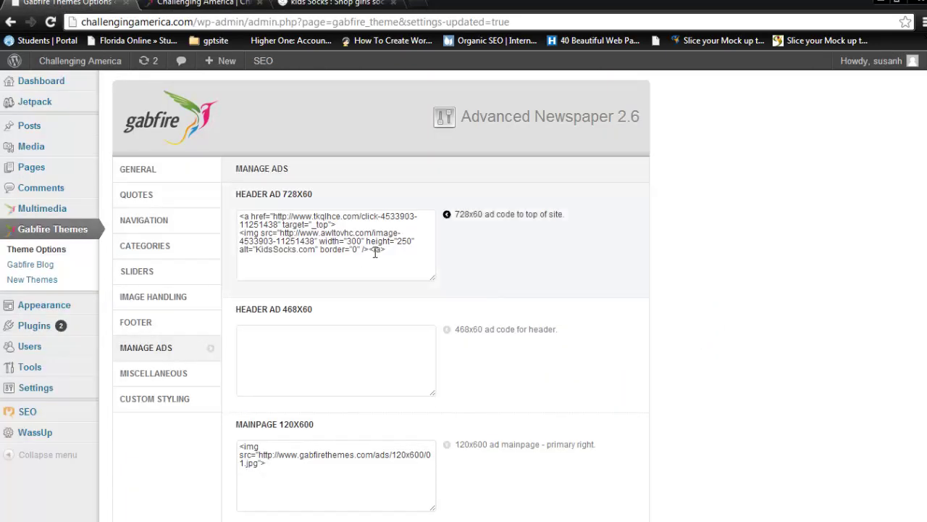
Select and delete all the Kidssocks code in the Header Ad 728x60 box
left_click_drag(386, 249, 223, 203)
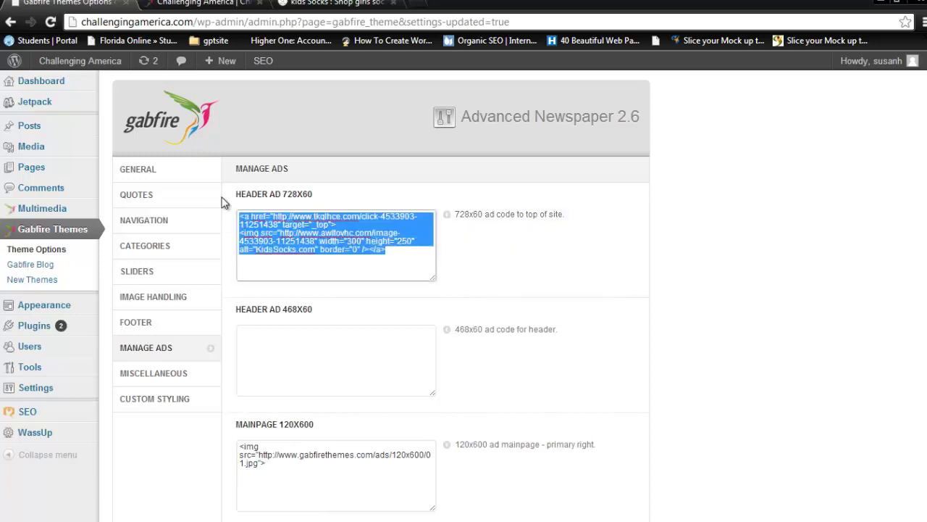
key("Delete")
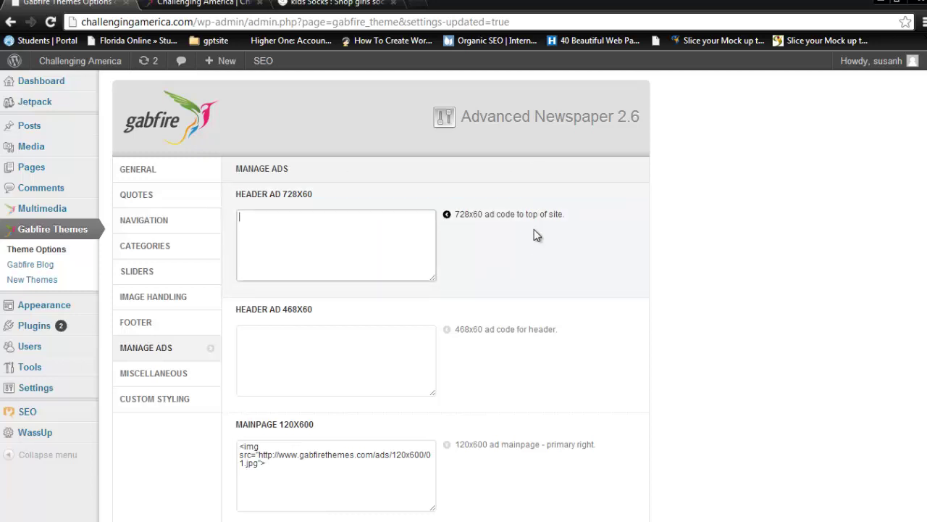
scroll(534, 229, "down", 2)
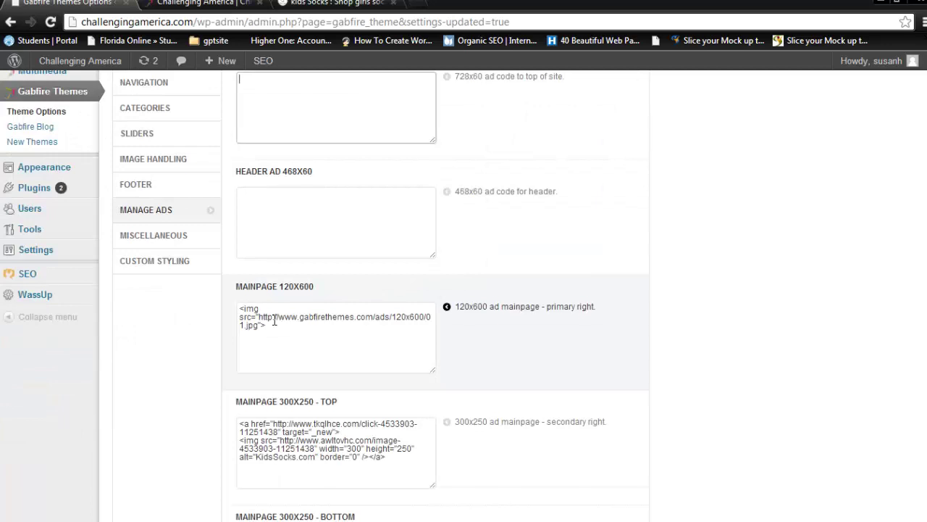
scroll(298, 325, "down", 1)
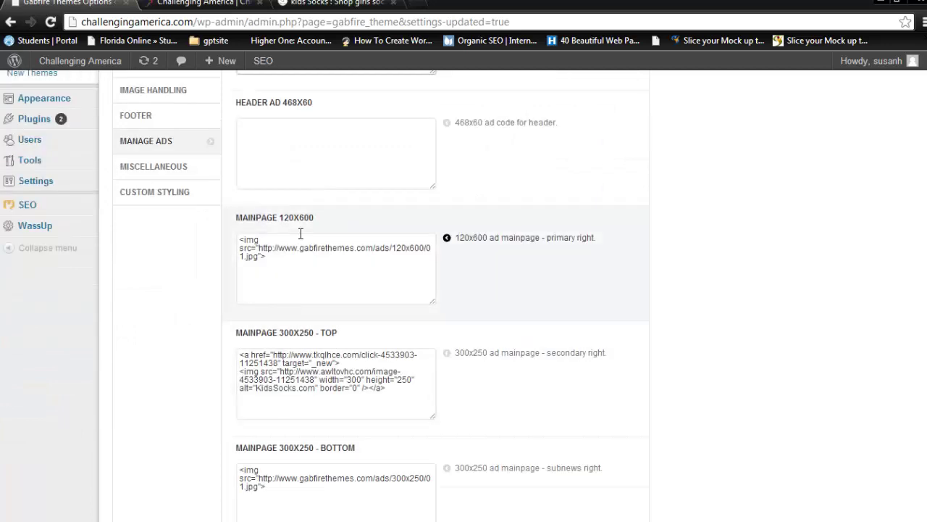
Review the MAINPAGE 120X600, inner-page and magazine ad slots, which still hold default banner code
left_click_drag(298, 256, 224, 234)
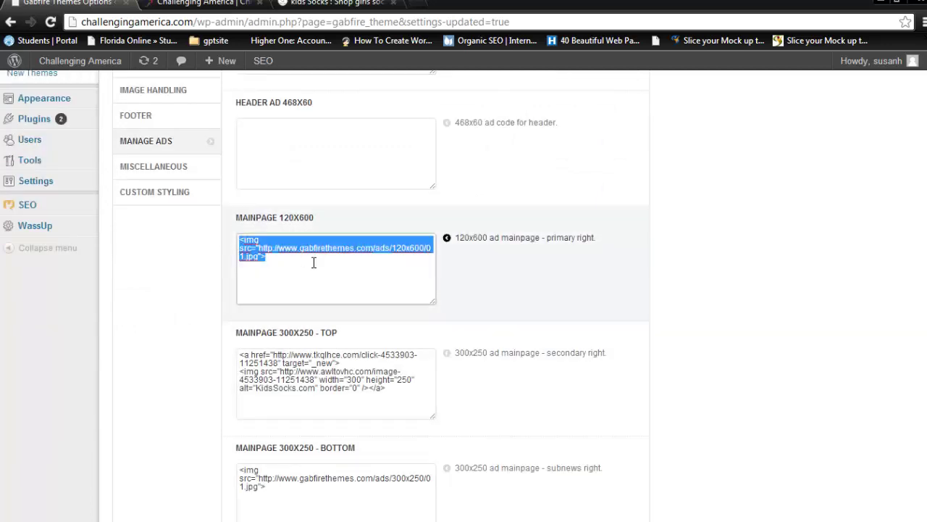
scroll(317, 305, "down", 4)
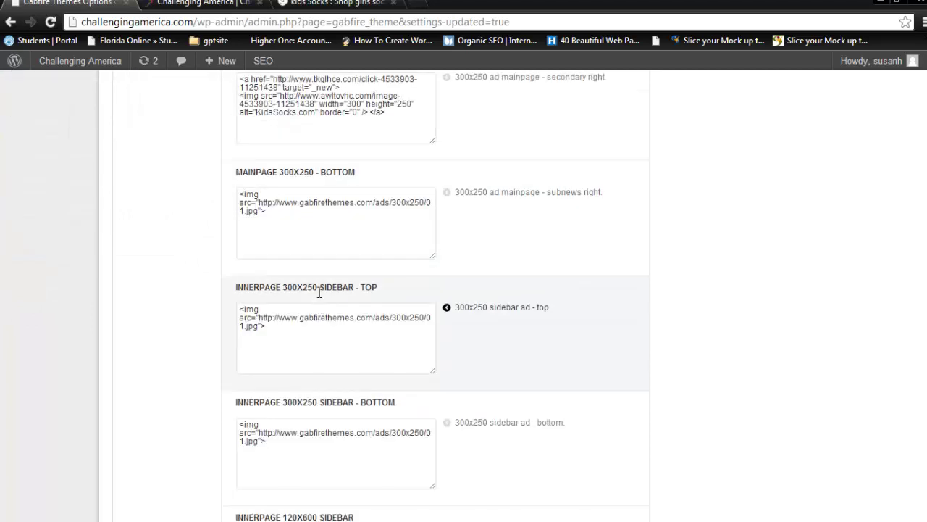
scroll(319, 292, "down", 3)
scroll(316, 310, "down", 1)
scroll(316, 310, "down", 2)
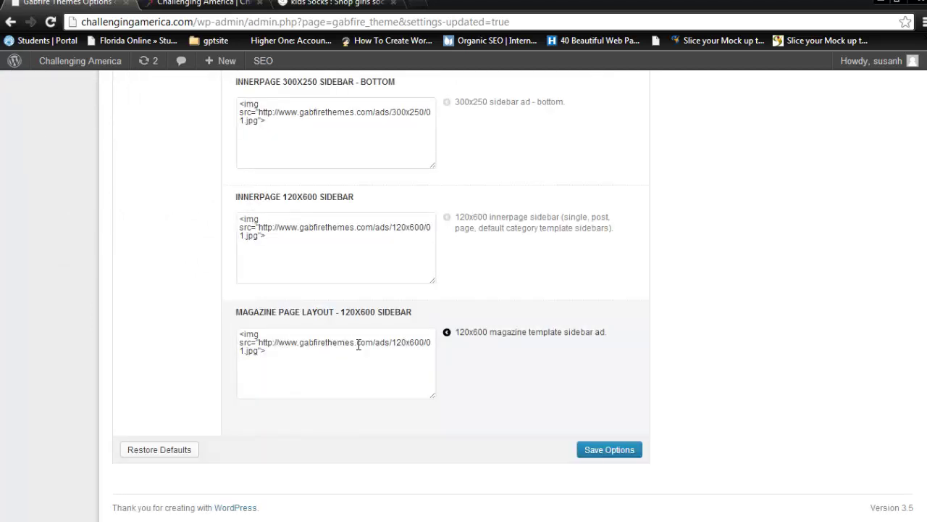
scroll(343, 246, "up", 1)
scroll(339, 203, "up", 2)
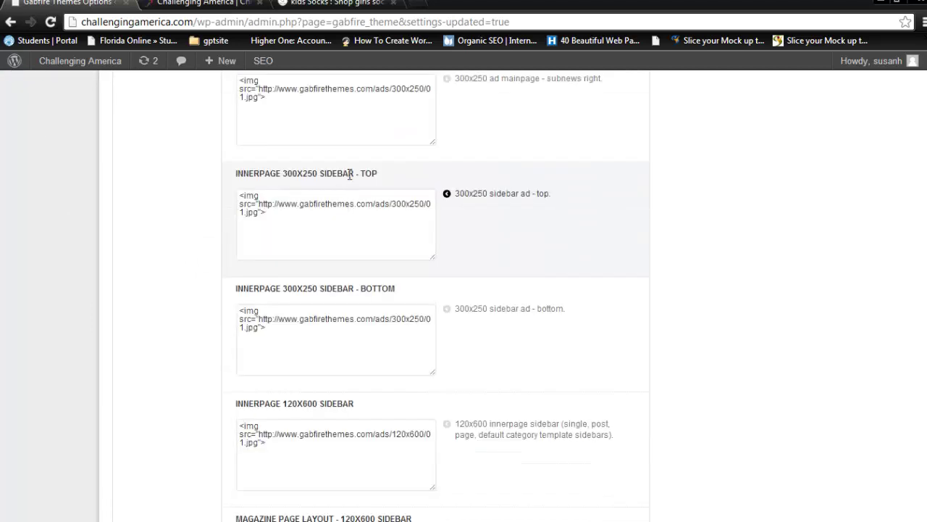
scroll(383, 264, "down", 1)
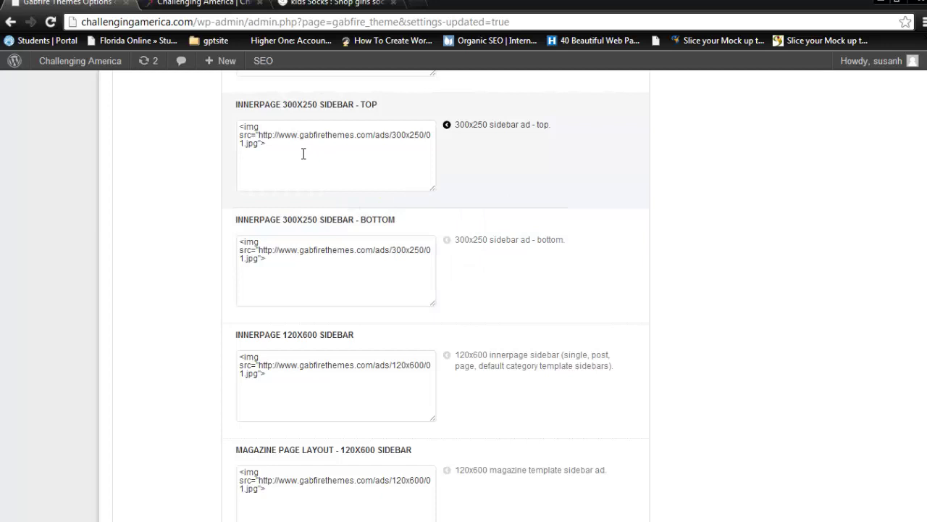
left_click_drag(303, 154, 235, 131)
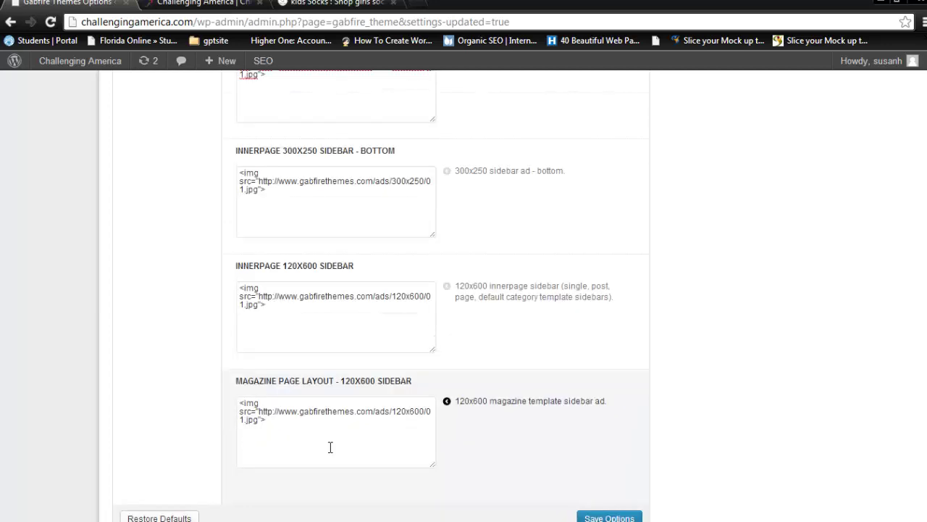
scroll(335, 428, "up", 3)
scroll(337, 405, "up", 6)
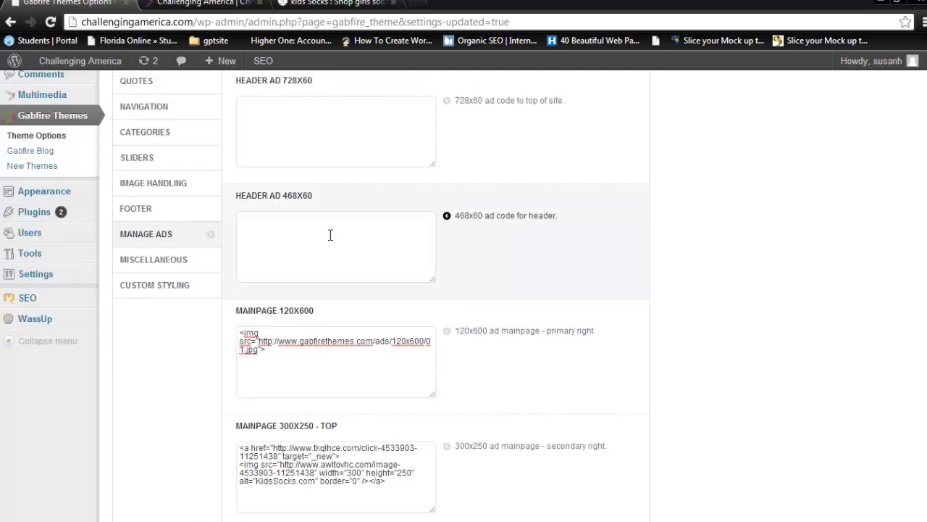
scroll(329, 234, "up", 2)
left_click(305, 243)
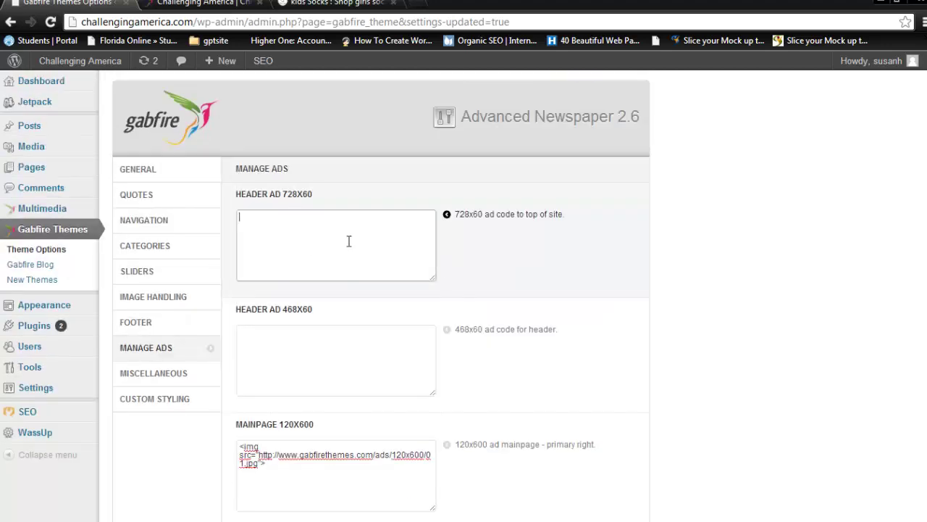
left_click(206, 3)
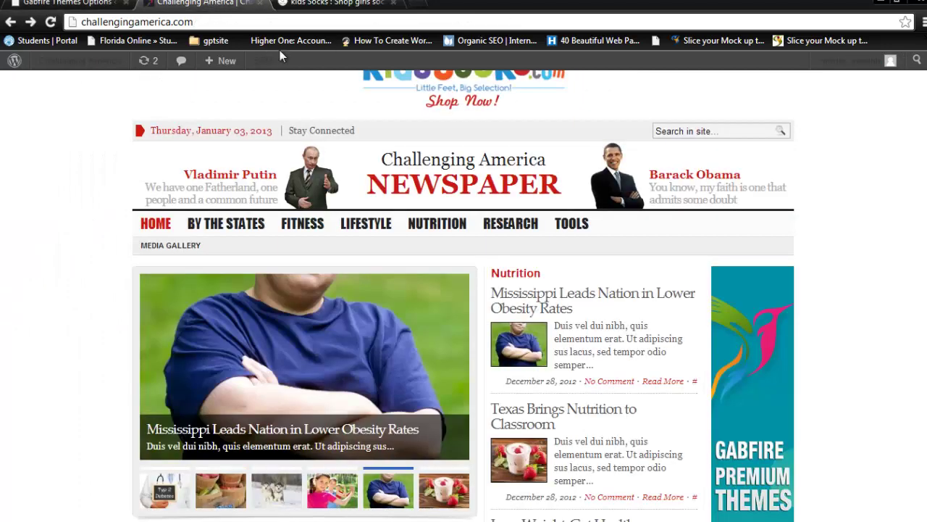
scroll(575, 158, "up", 2)
scroll(575, 163, "down", 1)
scroll(594, 218, "down", 6)
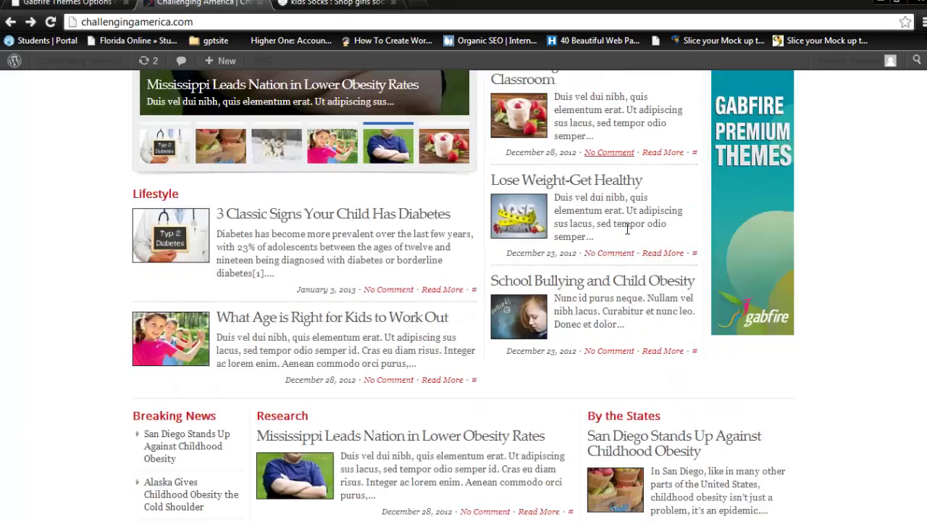
scroll(616, 275, "down", 5)
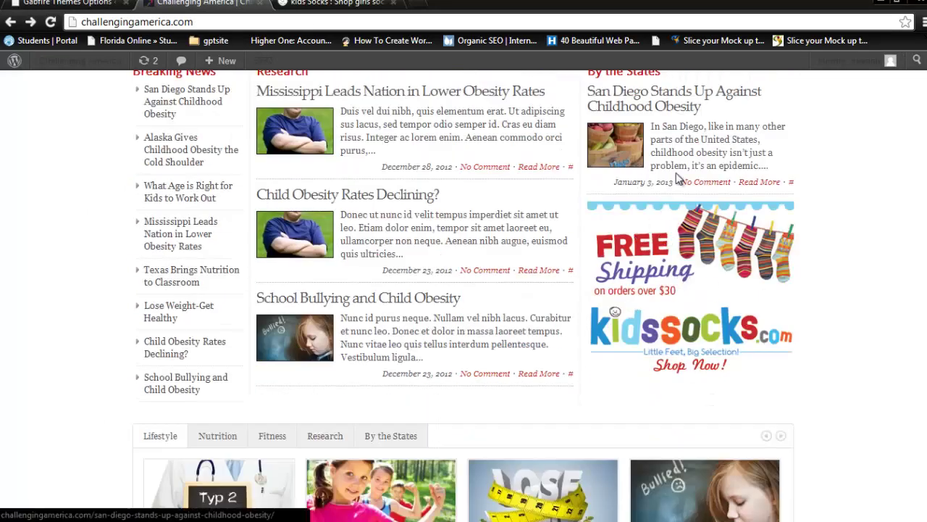
left_click(269, 18)
left_click(79, 6)
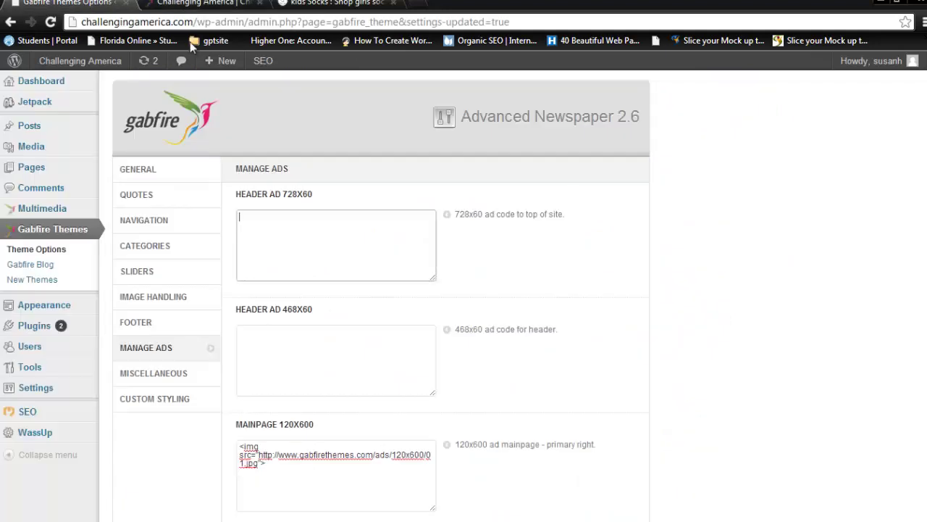